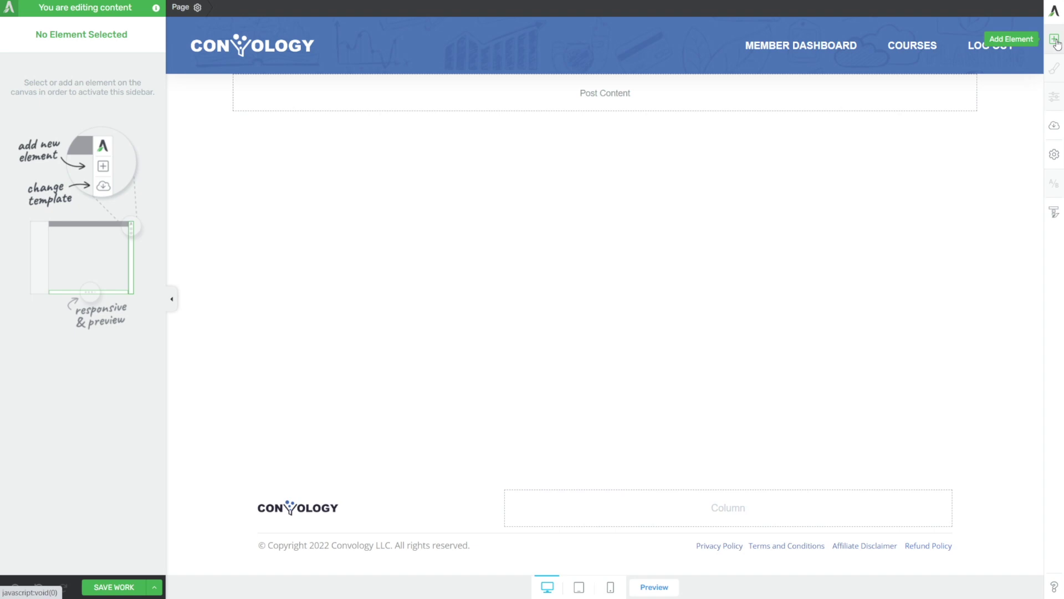
# Add a Login 01 Login & Registration Form to the page, set to Login only.
pyautogui.click(1055, 40)
pyautogui.write('logi')
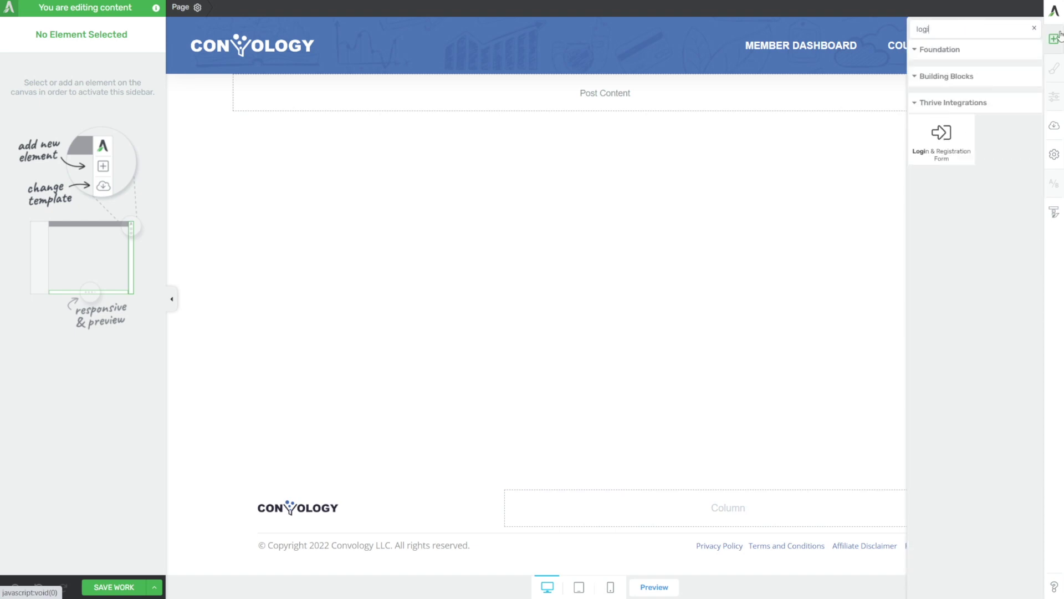
pyautogui.write('n')
pyautogui.moveTo(941, 136); pyautogui.dragTo(653, 94)
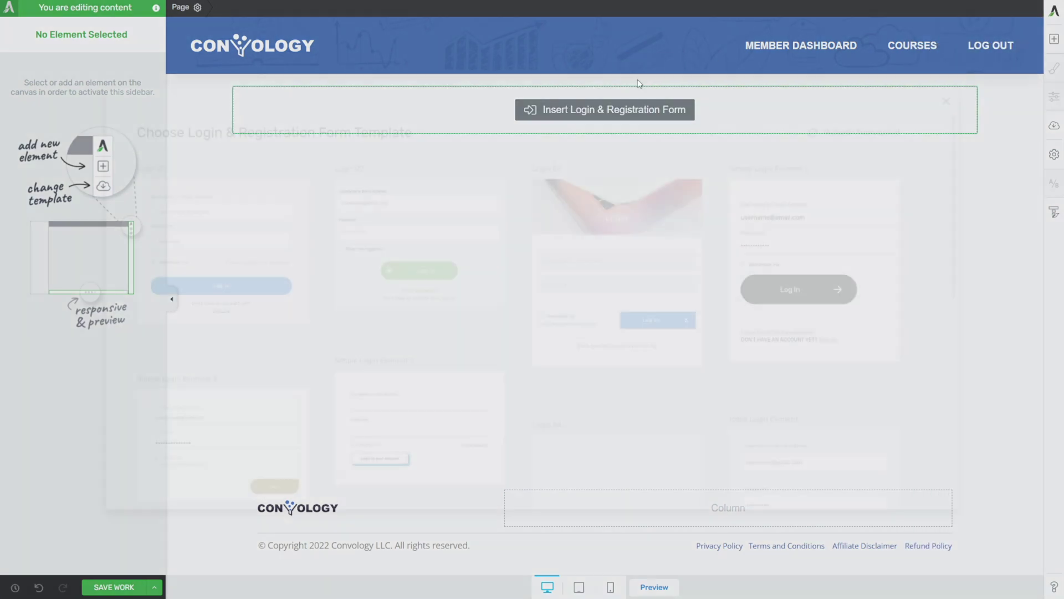
pyautogui.click(371, 396)
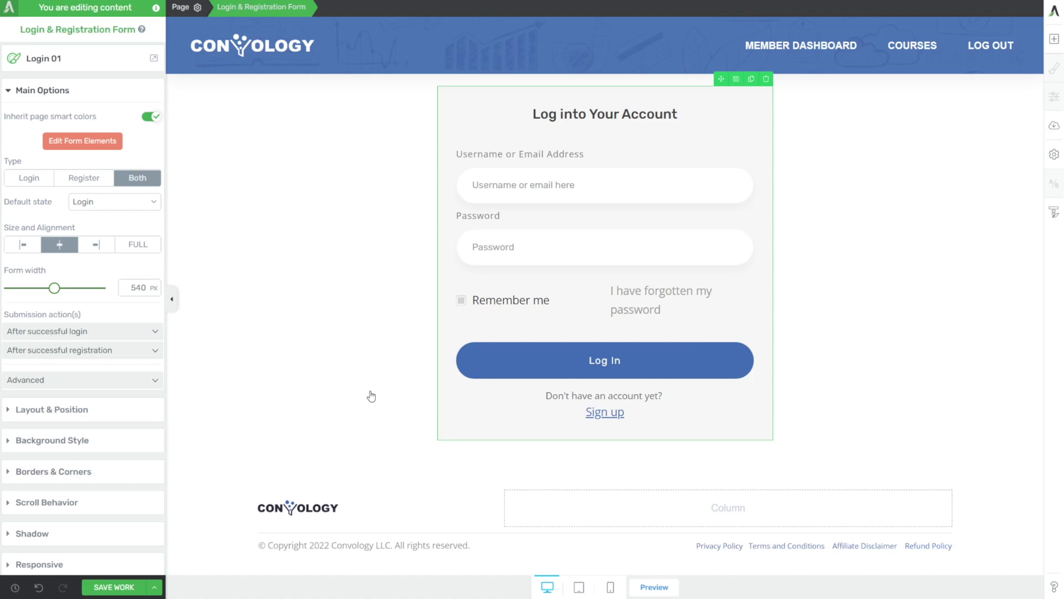
pyautogui.click(40, 181)
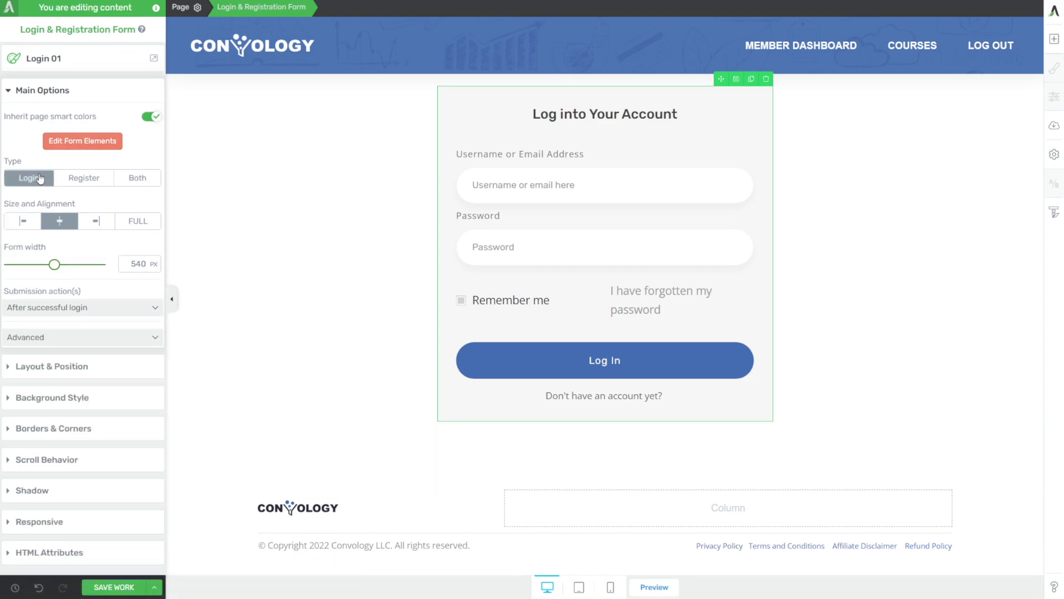
pyautogui.press('Escape')
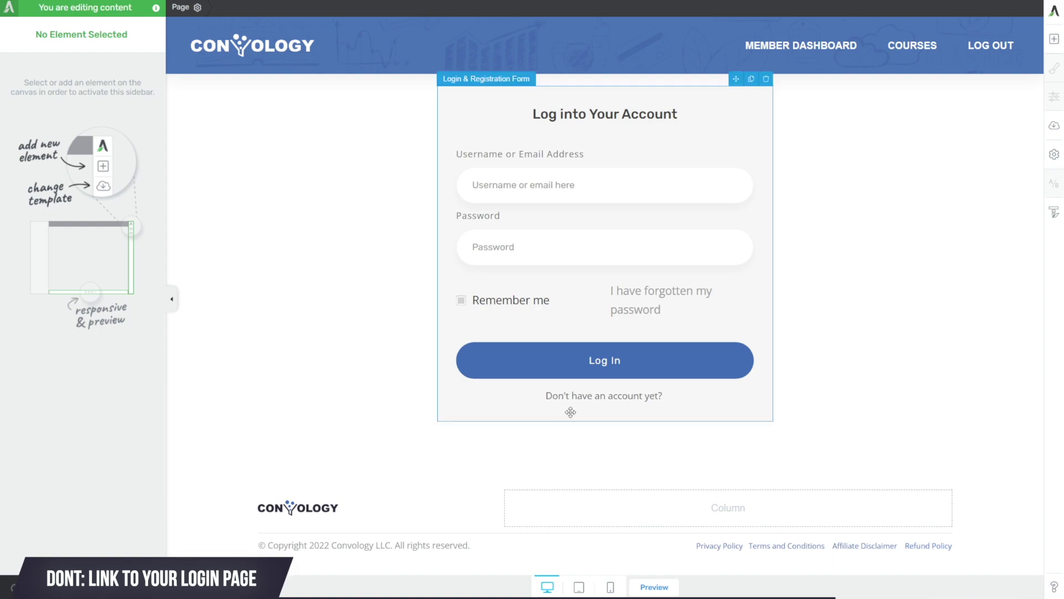
# Preview the live page, then reselect the login form back in the editor.
pyautogui.click(665, 585)
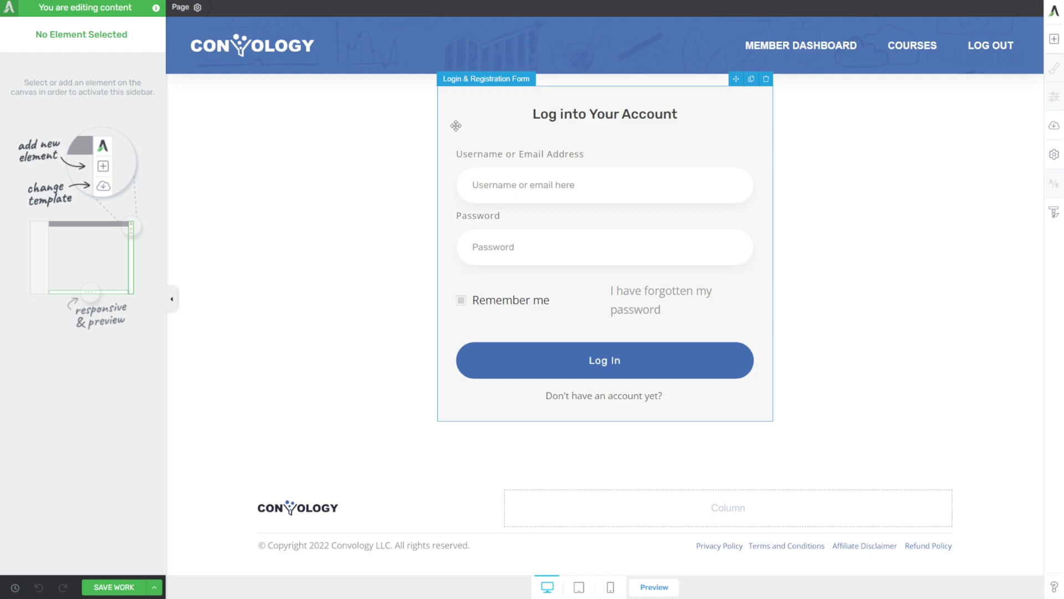
pyautogui.click(466, 107)
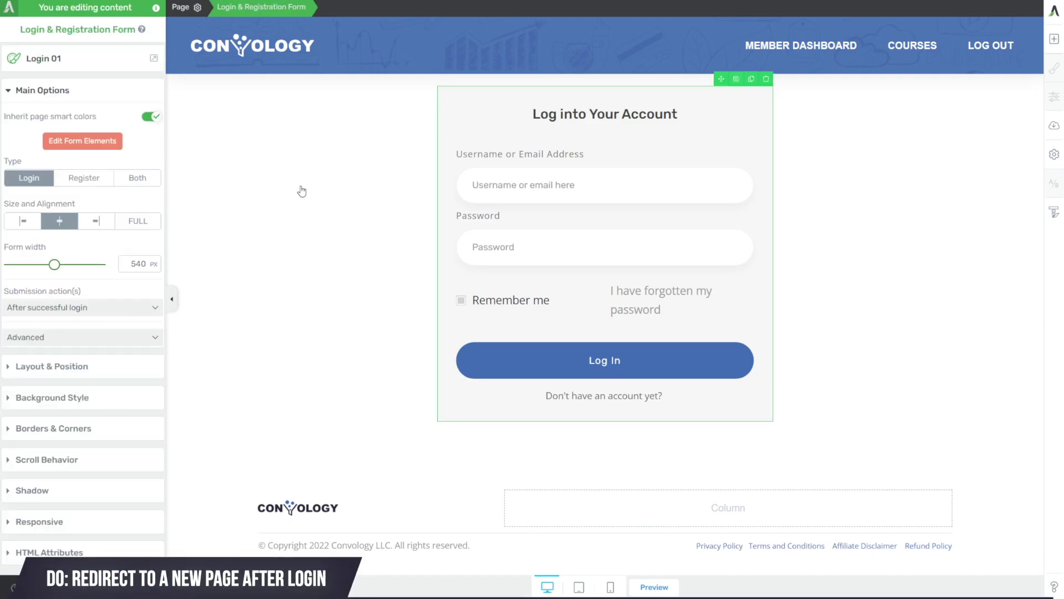
# Expand After successful login and open the Choose Action options for Refresh page.
pyautogui.click(155, 307)
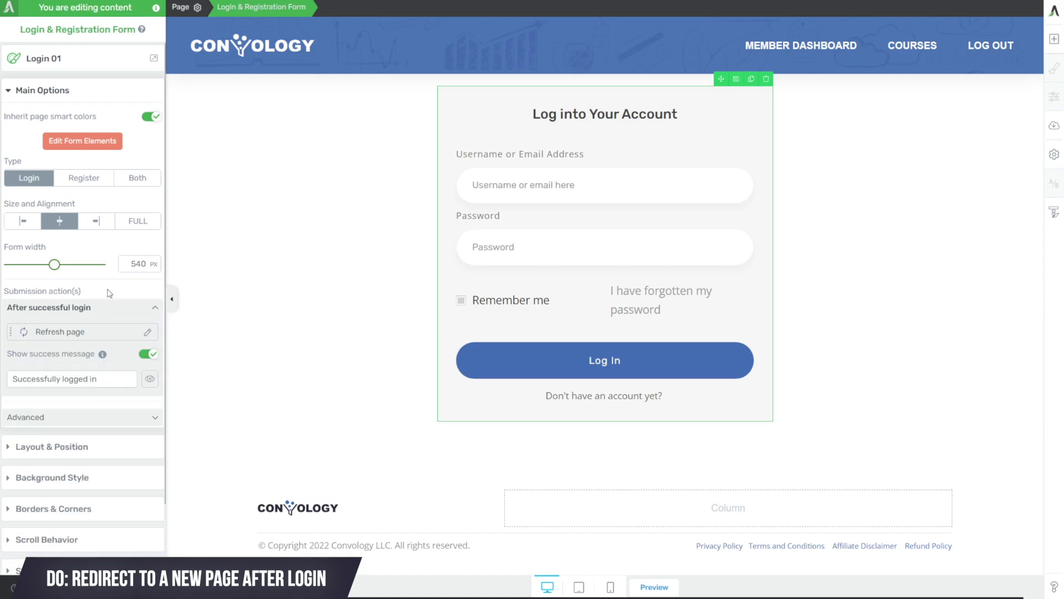
pyautogui.click(147, 333)
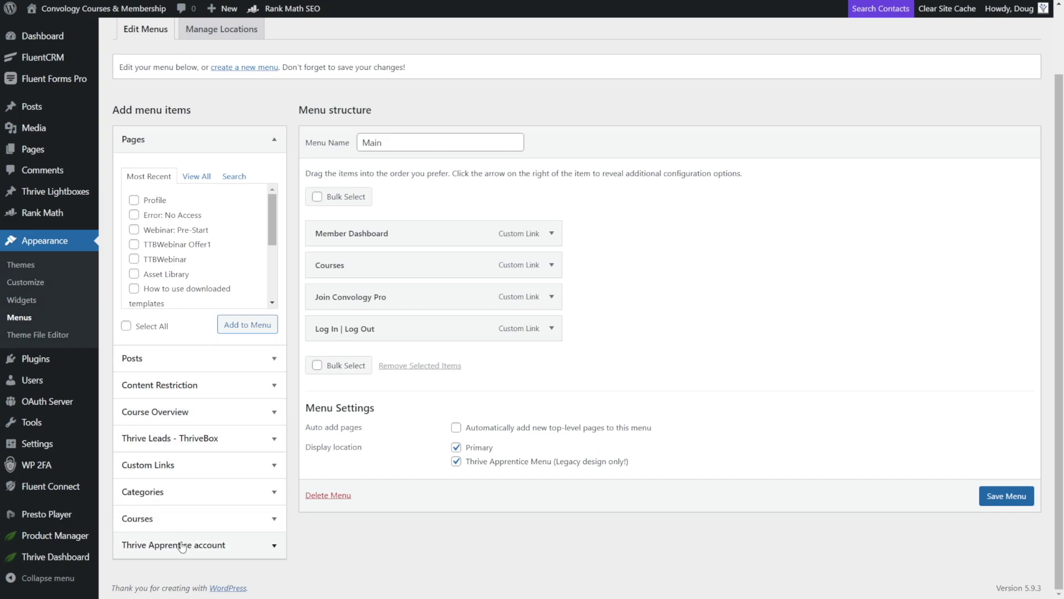
# Expand the Thrive Apprentice account menu items and the Log In | Log Out item's settings.
pyautogui.click(274, 547)
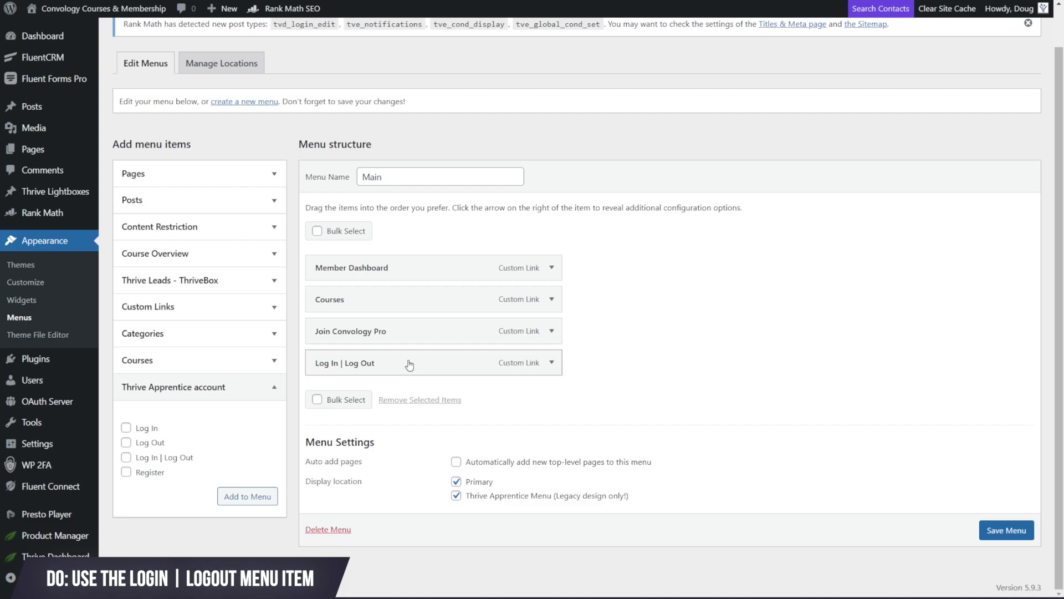
pyautogui.click(552, 363)
pyautogui.scroll(-1, 551, 363)
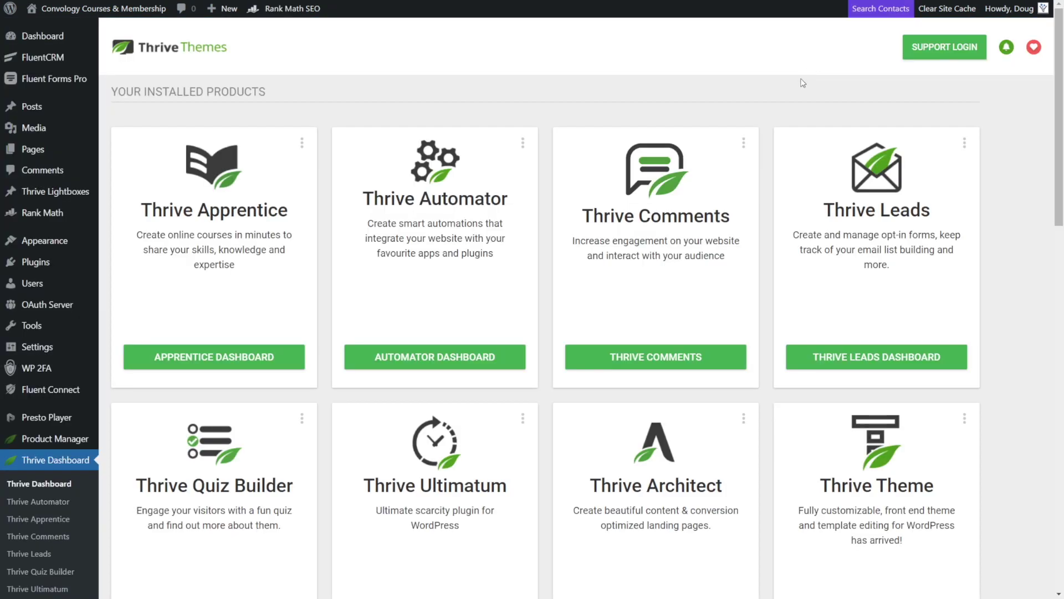
# Open Manage Access in the User Access Manager and review the Subscriber role's product access.
pyautogui.scroll(-10, 803, 83)
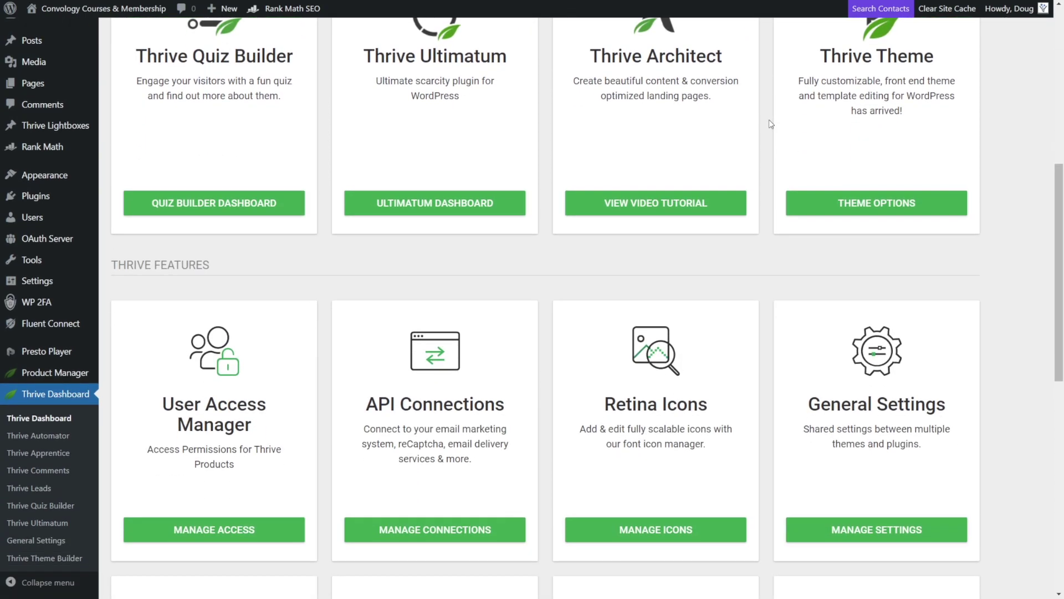
pyautogui.scroll(-1, 773, 120)
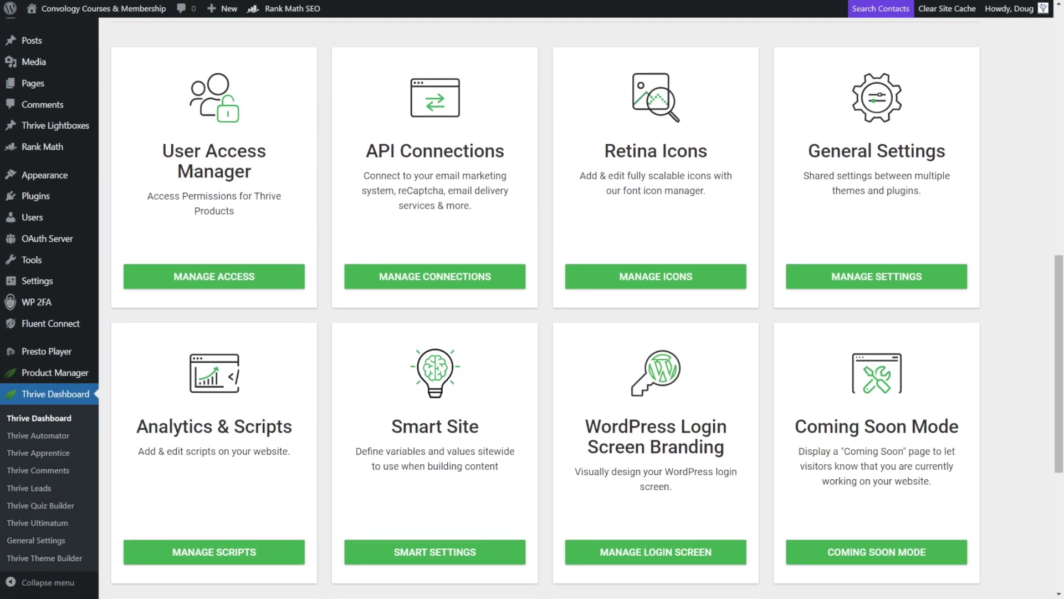
pyautogui.click(238, 275)
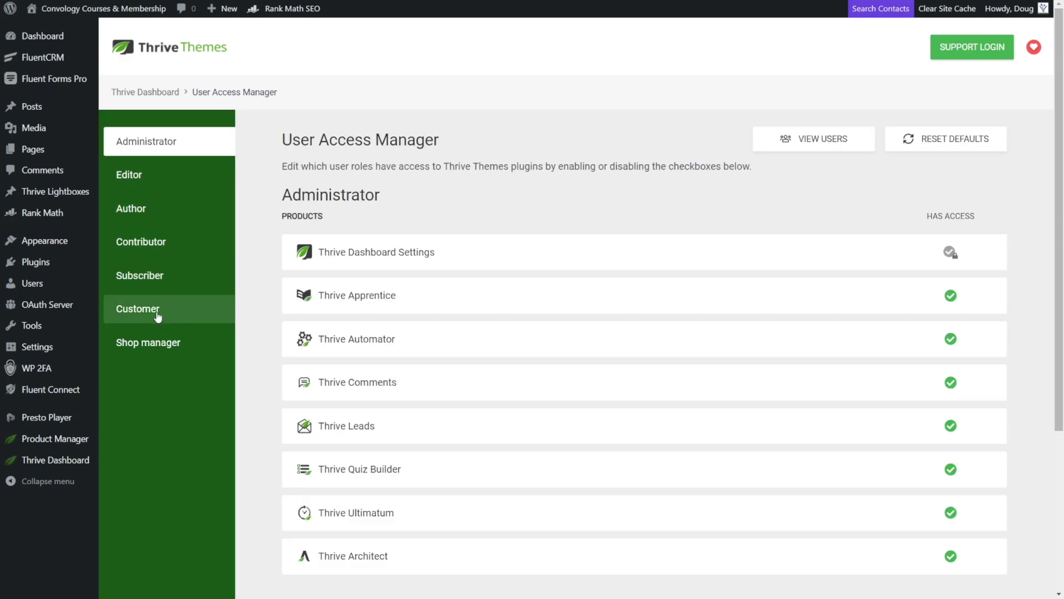
pyautogui.click(147, 279)
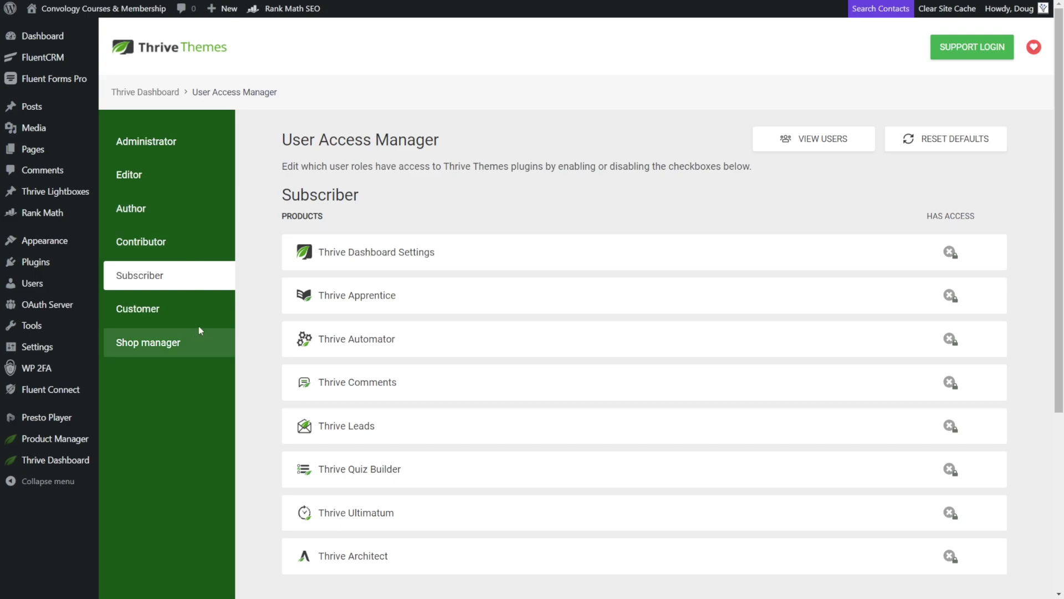
pyautogui.scroll(-5, 488, 236)
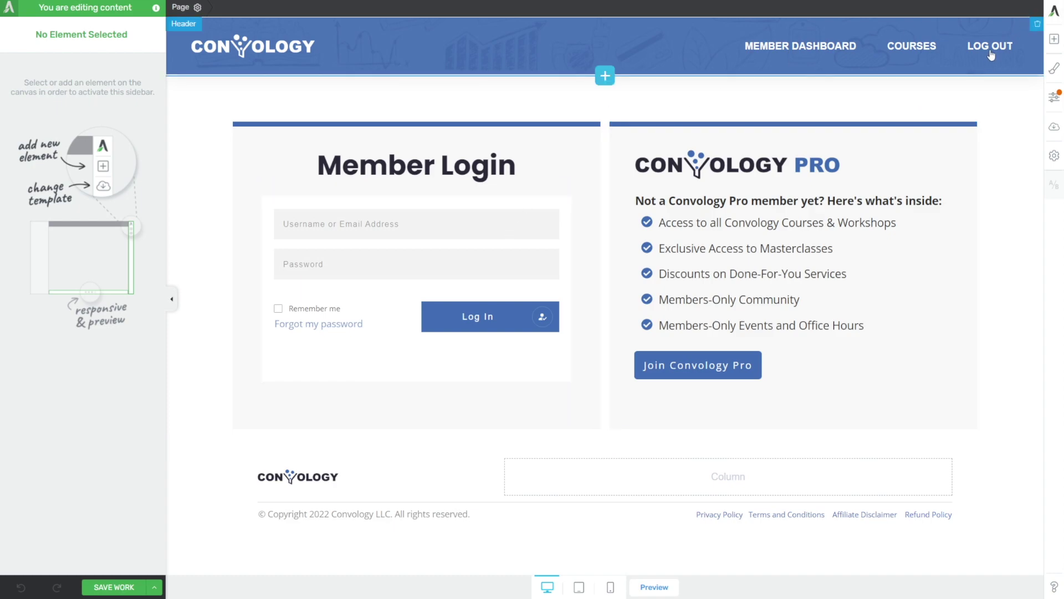
# Inspect the section's conditional displays and the login form's after-login redirect URL.
pyautogui.click(622, 175)
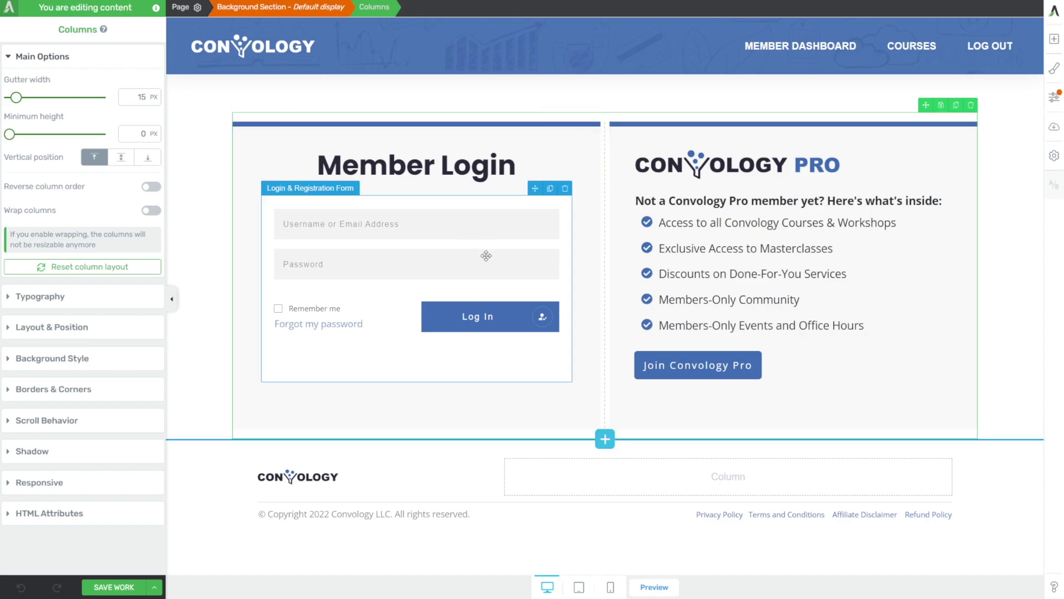
pyautogui.click(536, 89)
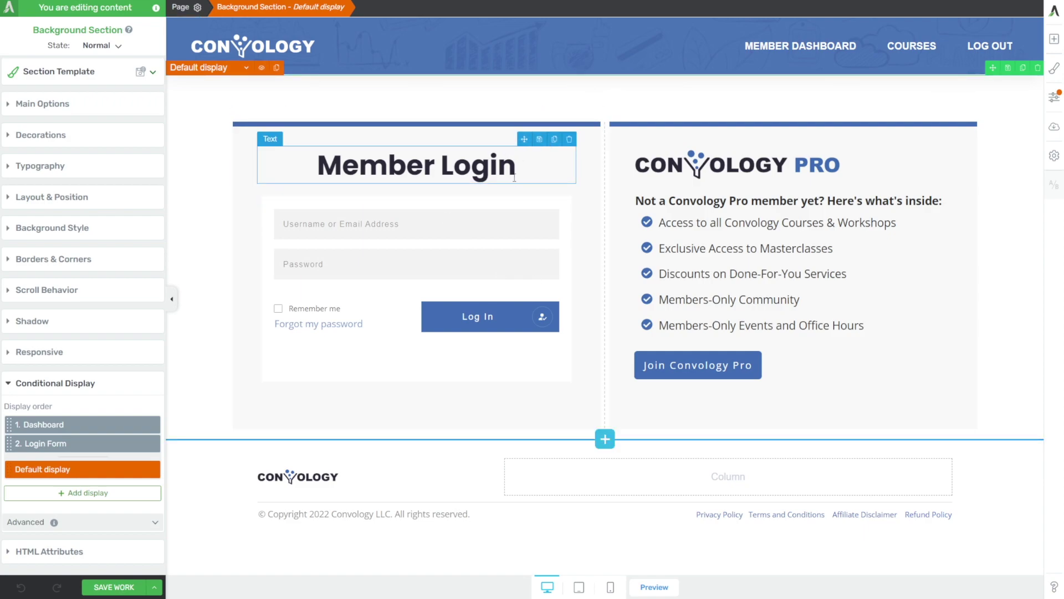
pyautogui.click(556, 217)
pyautogui.click(139, 333)
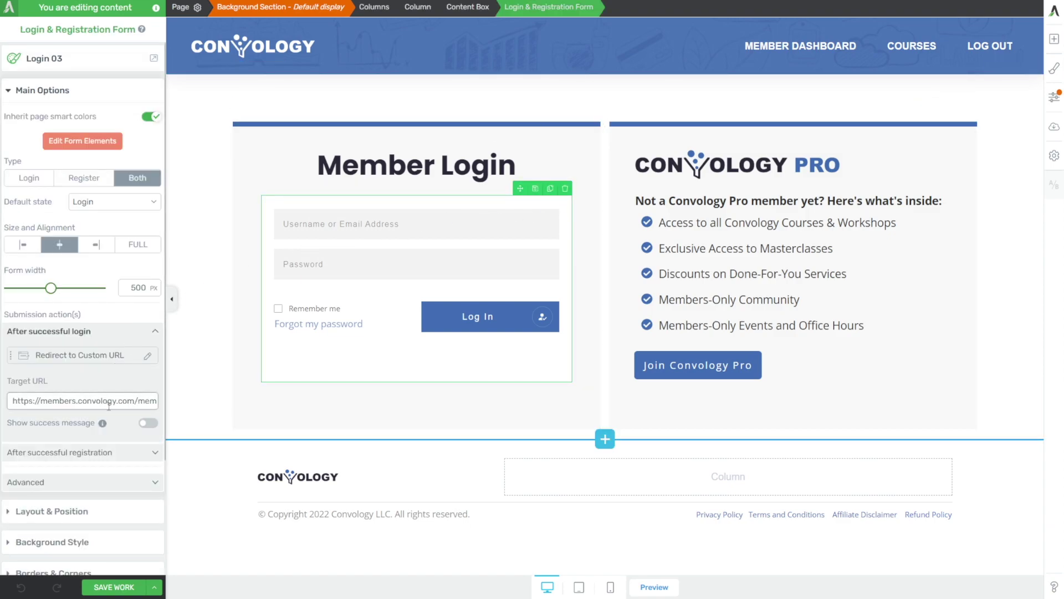
pyautogui.click(227, 91)
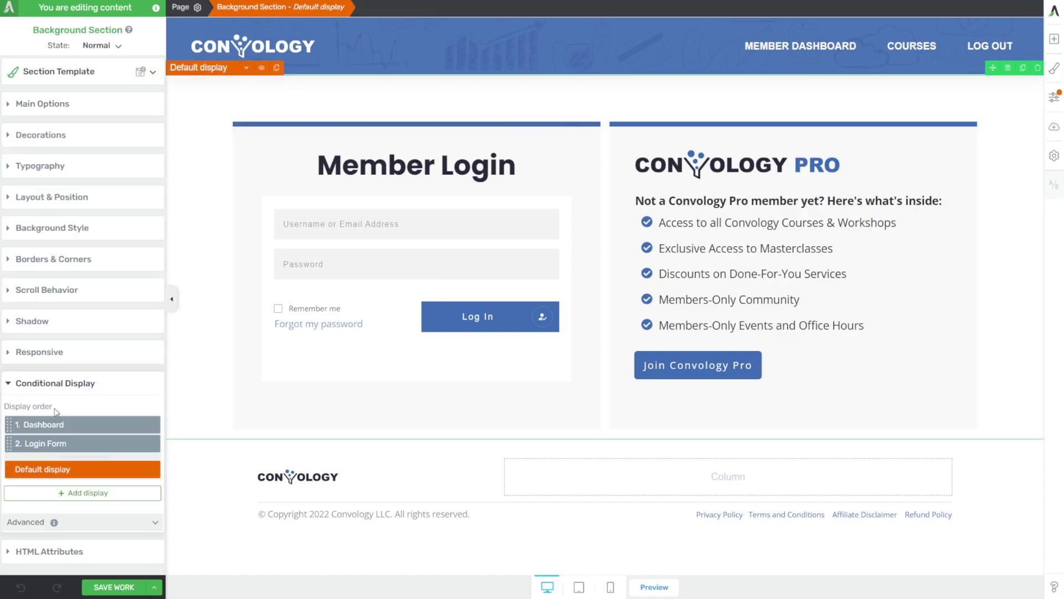
# Switch the section's default display to Dashboard.
pyautogui.moveTo(61, 431)
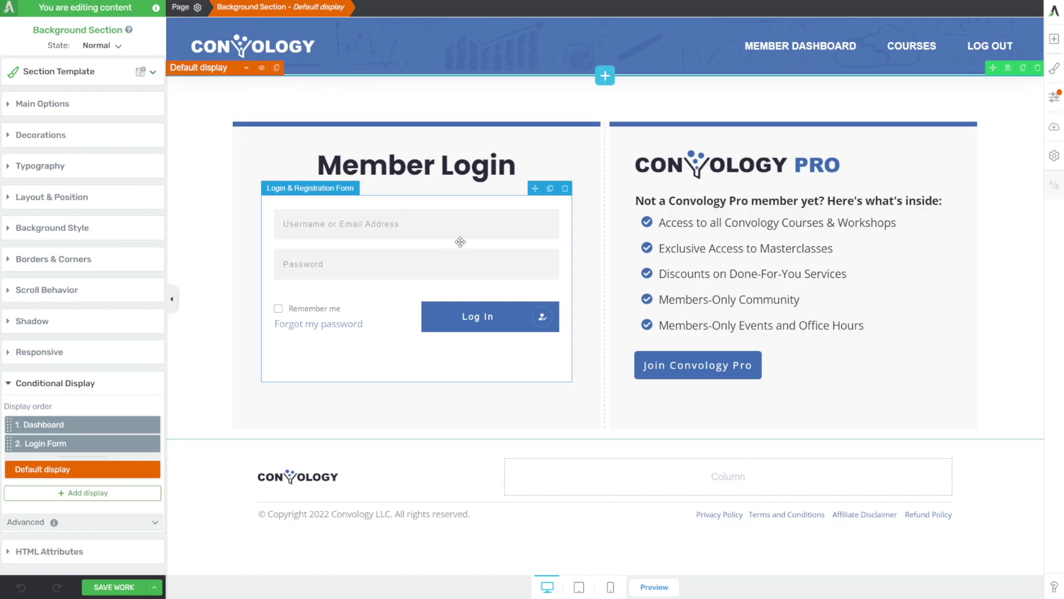
pyautogui.click(246, 67)
pyautogui.click(194, 82)
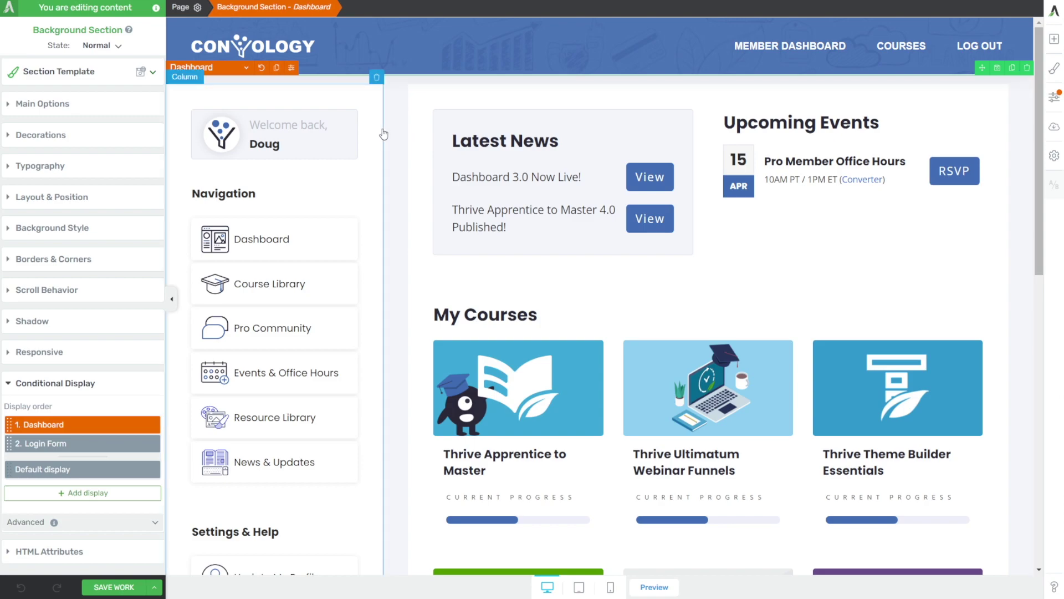
# Check the Dashboard conditions, then Login Form's Hide content when User Is logged in rule.
pyautogui.click(291, 67)
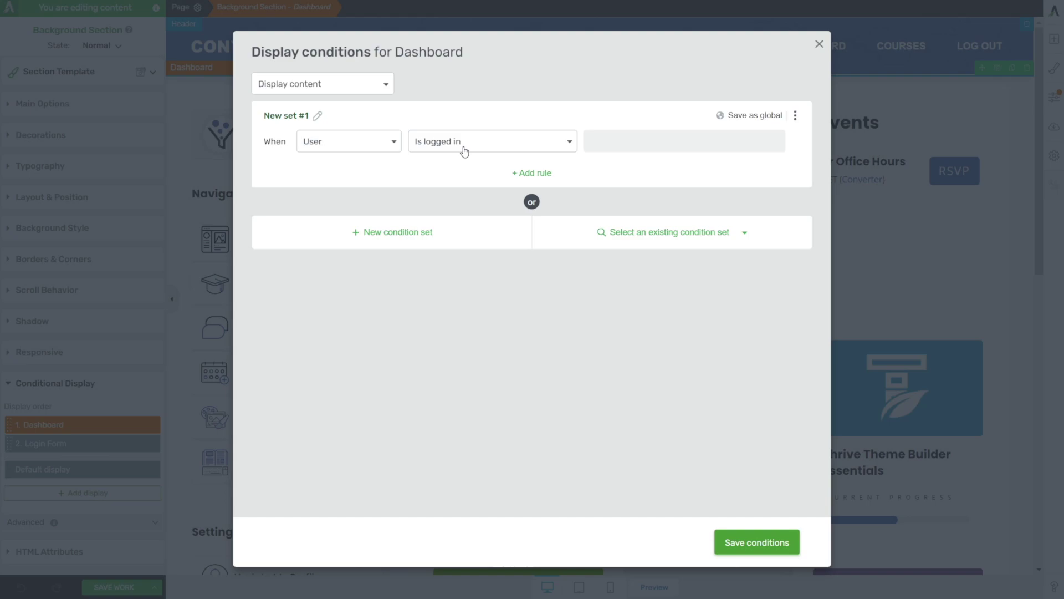
pyautogui.click(818, 45)
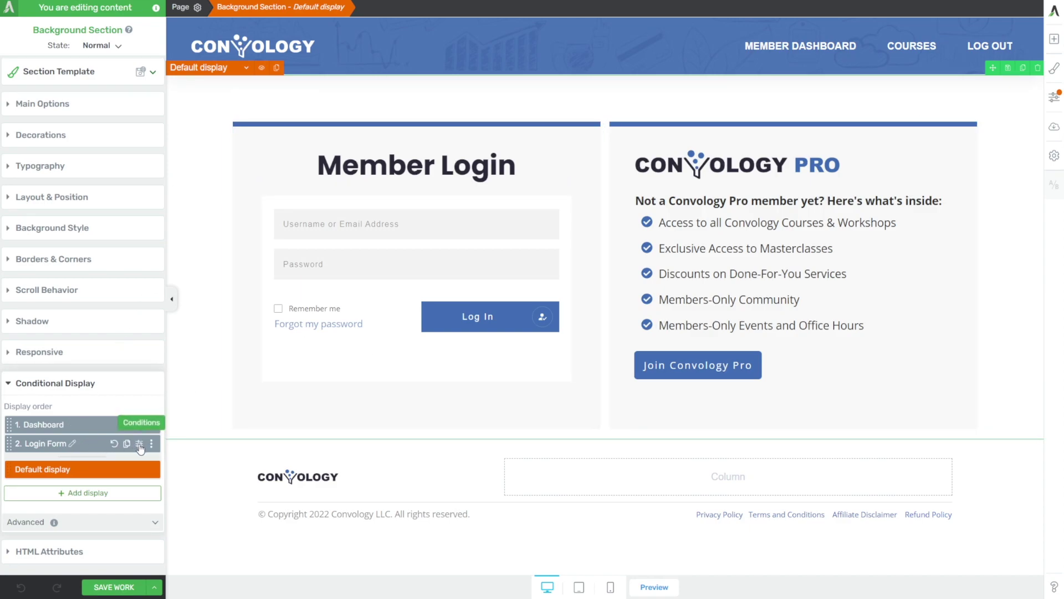
pyautogui.click(140, 445)
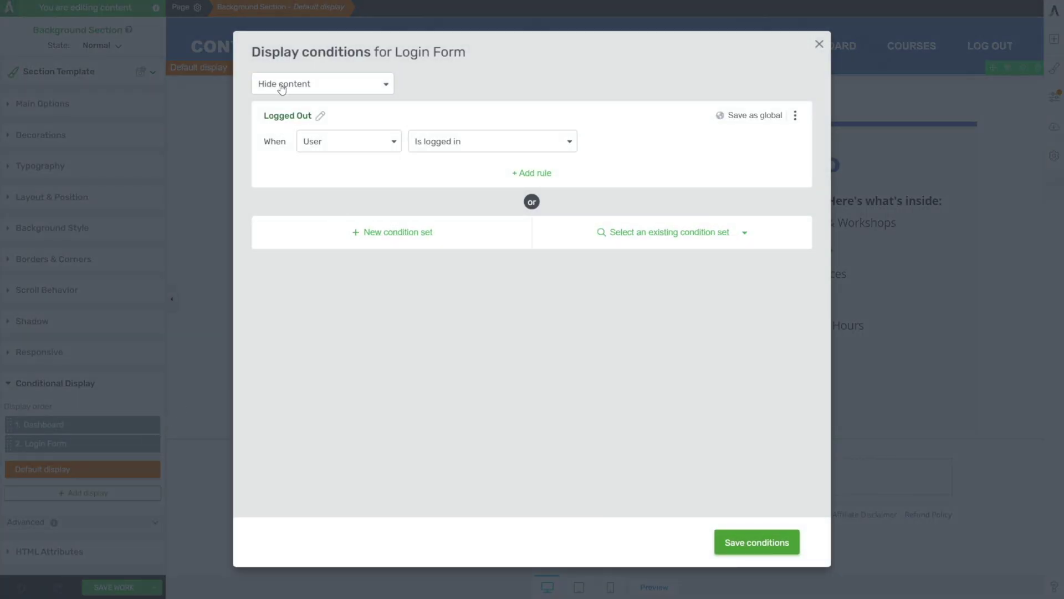
pyautogui.click(445, 148)
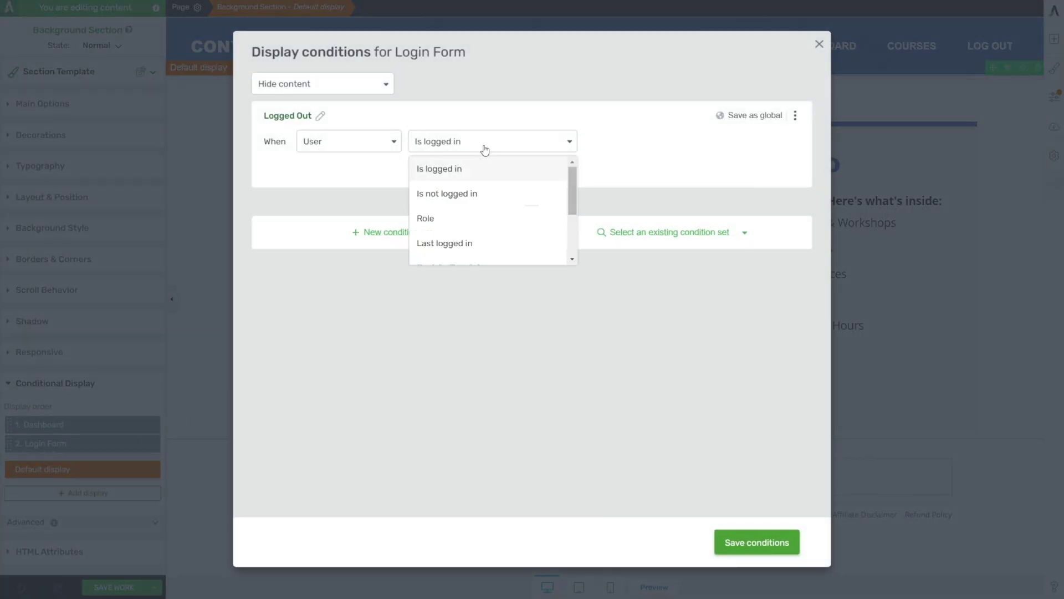
pyautogui.click(570, 124)
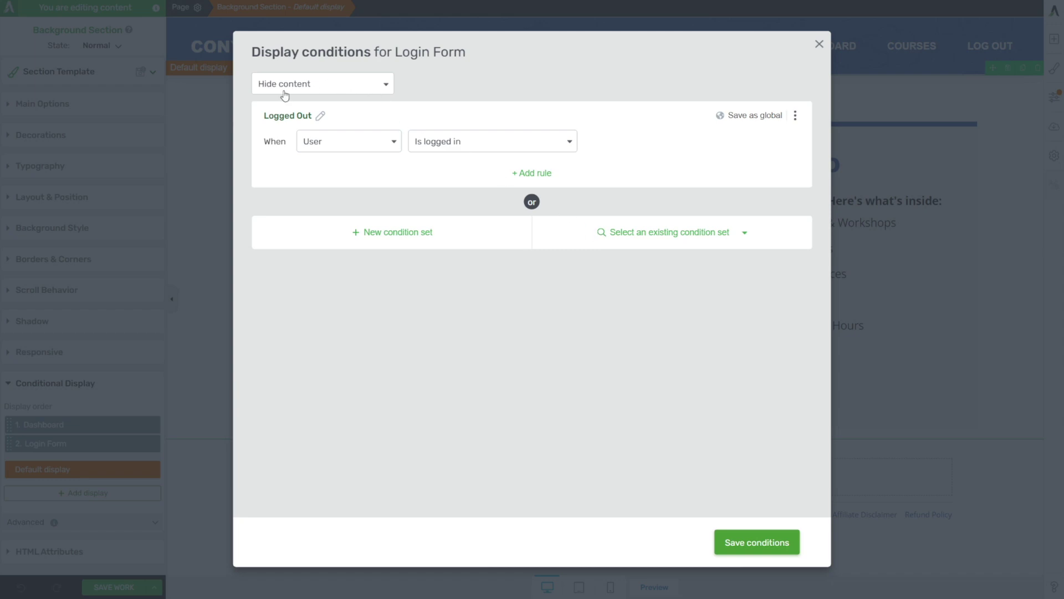